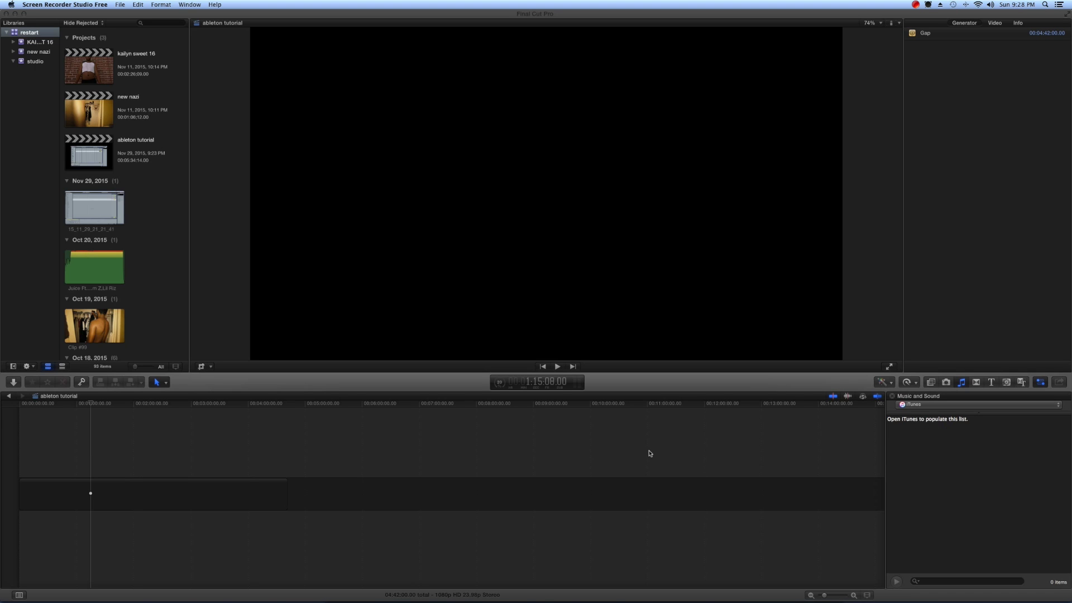
# Delete the guitar lick97 track so only the Audio and MIDI tracks remain, with Live Devices showing.
pyautogui.moveTo(691, 581)
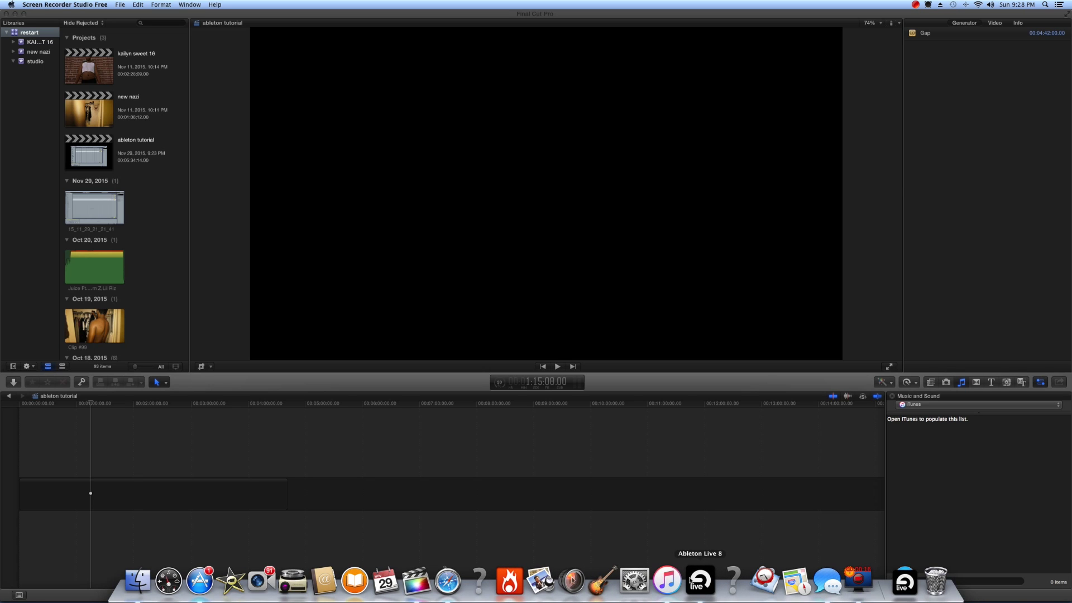
pyautogui.click(691, 581)
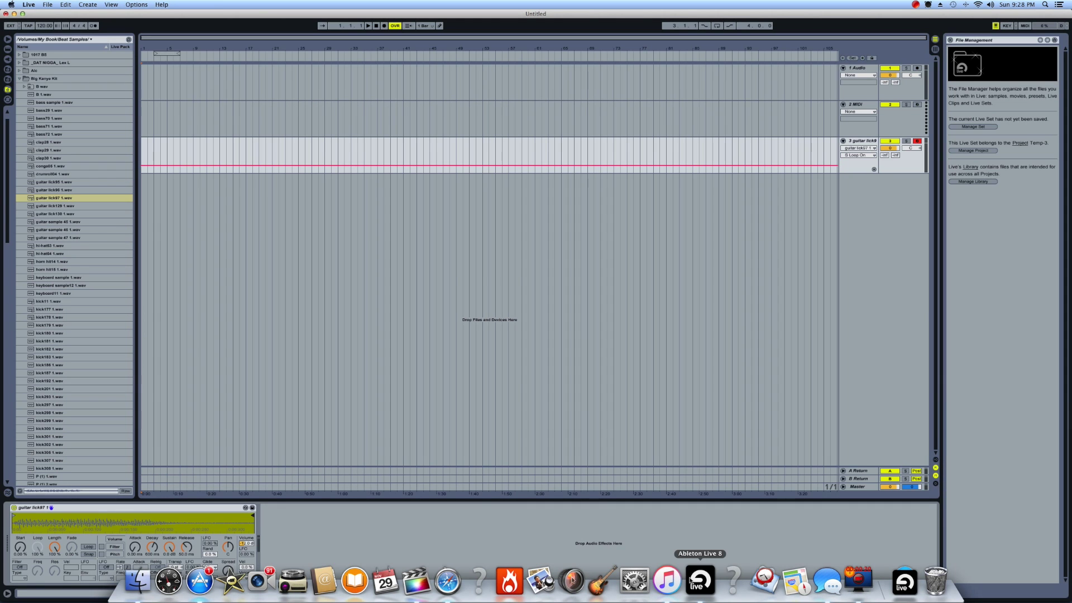
pyautogui.click(239, 429)
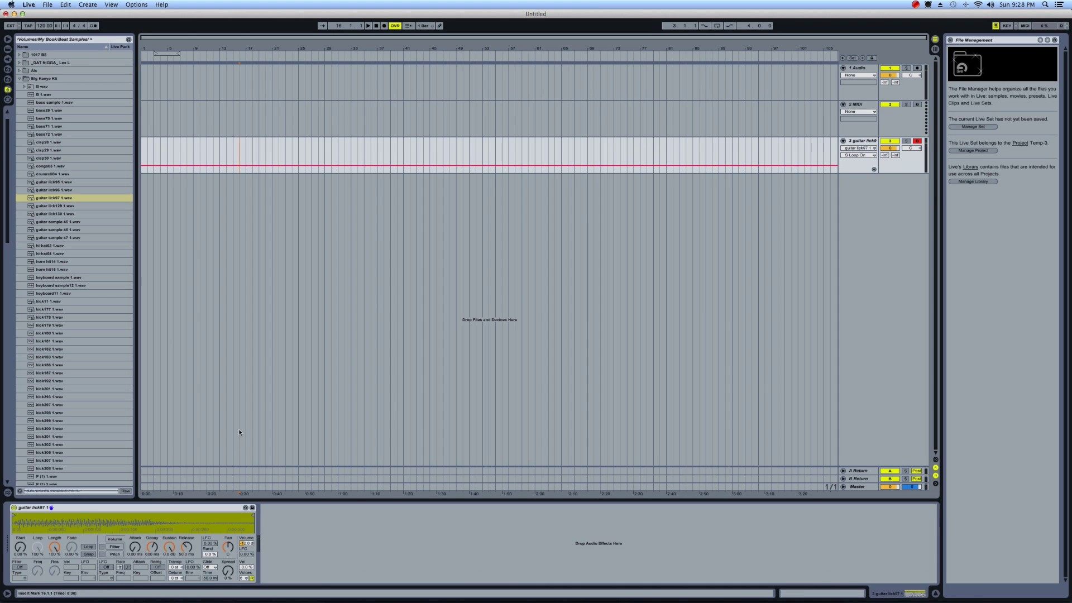
pyautogui.click(864, 141)
pyautogui.press('Delete')
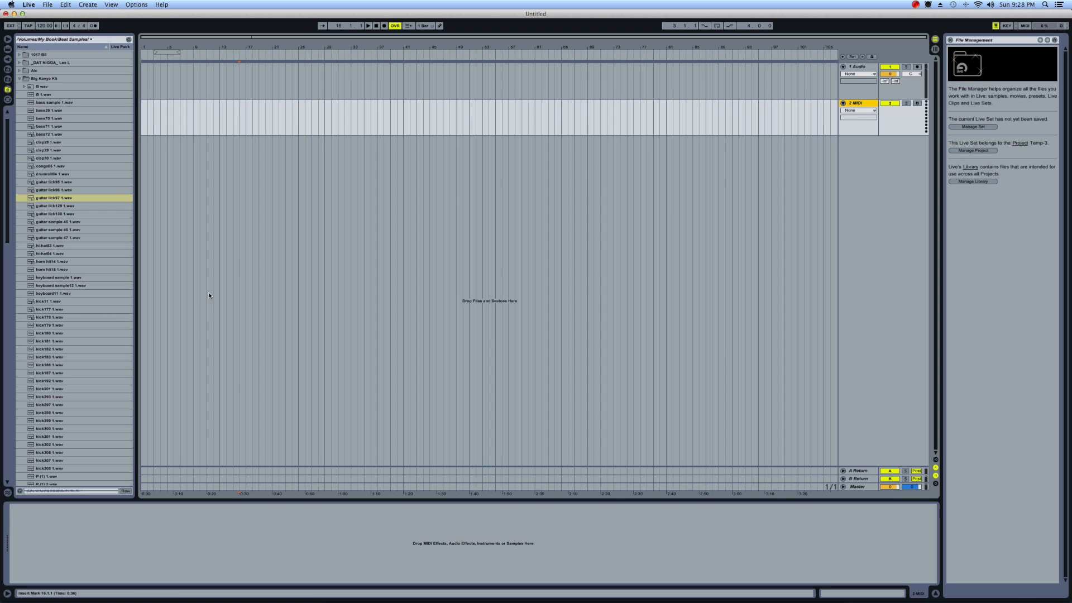
pyautogui.click(8, 50)
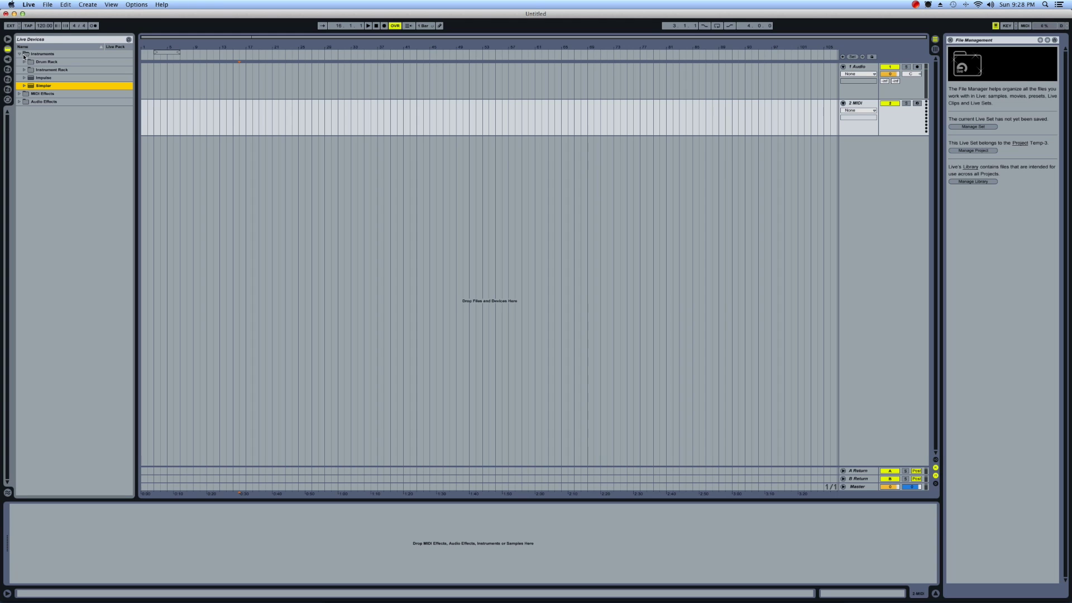
# Drag Simpler from Live Devices > Instruments onto the 2 MIDI track.
pyautogui.click(22, 55)
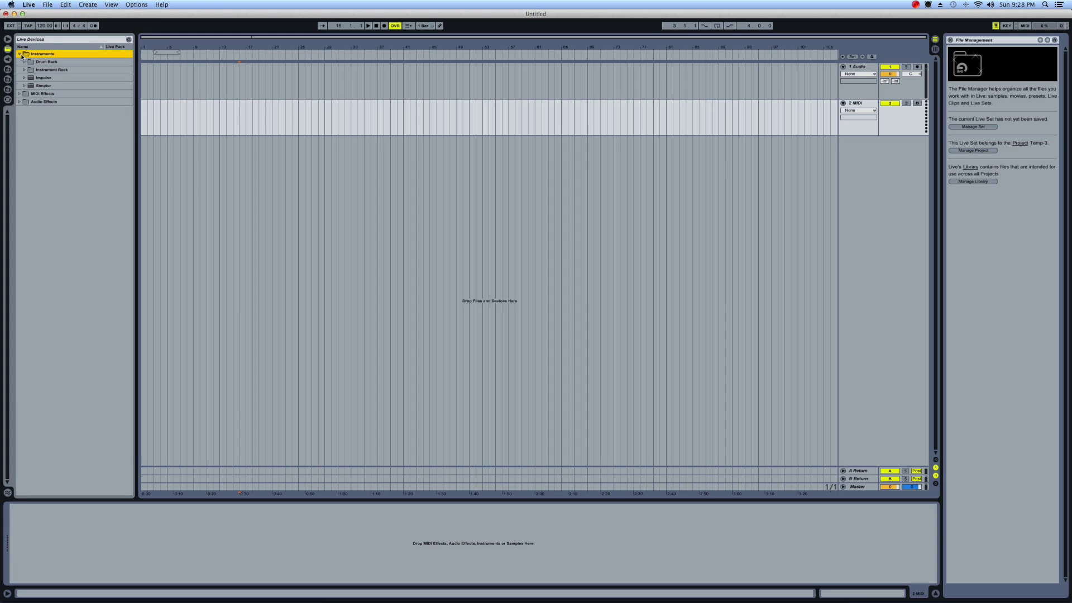
pyautogui.click(39, 86)
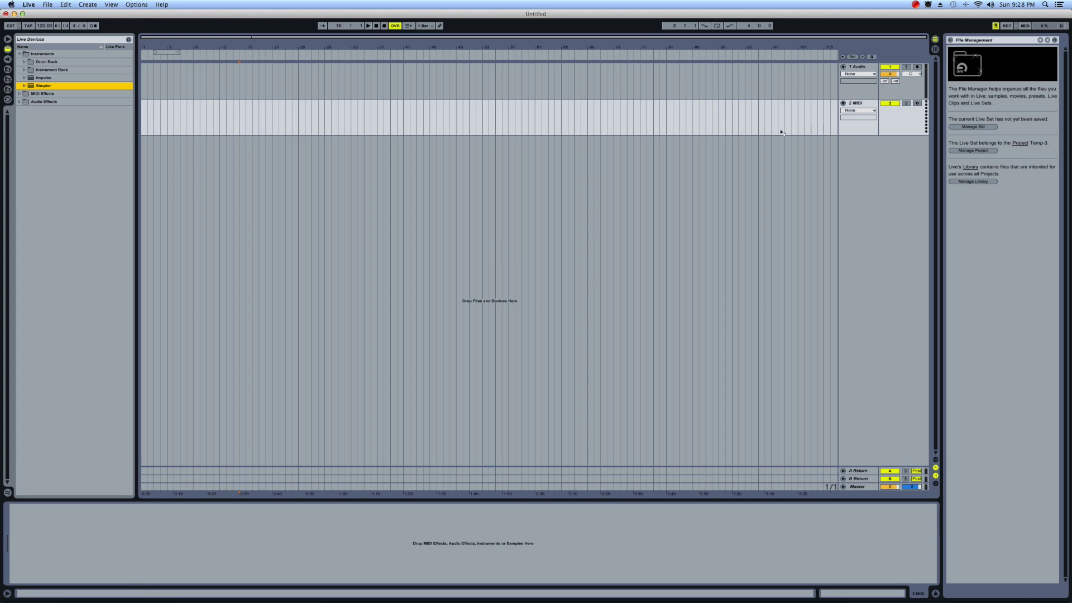
pyautogui.moveTo(782, 132); pyautogui.dragTo(853, 104)
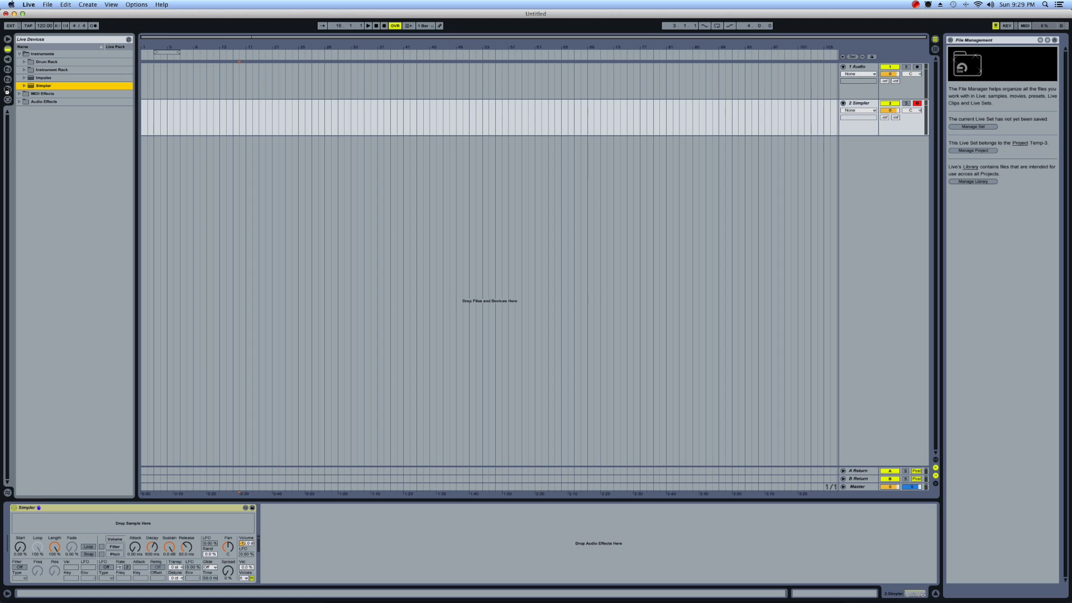
# Show All Volumes in the file browser and open the Beat Samples folder on My Book.
pyautogui.click(8, 90)
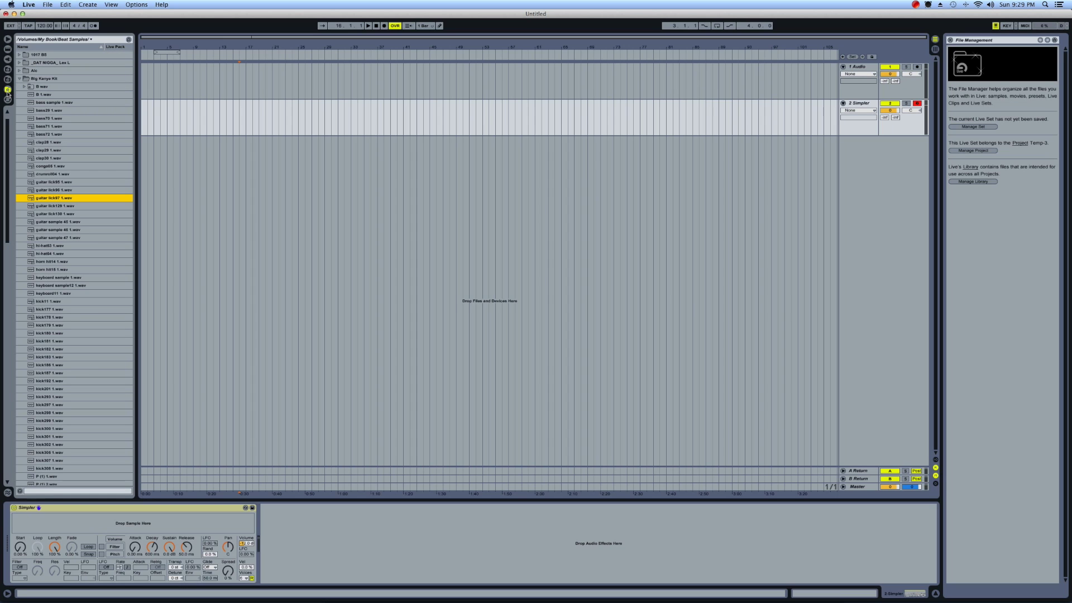
pyautogui.click(55, 40)
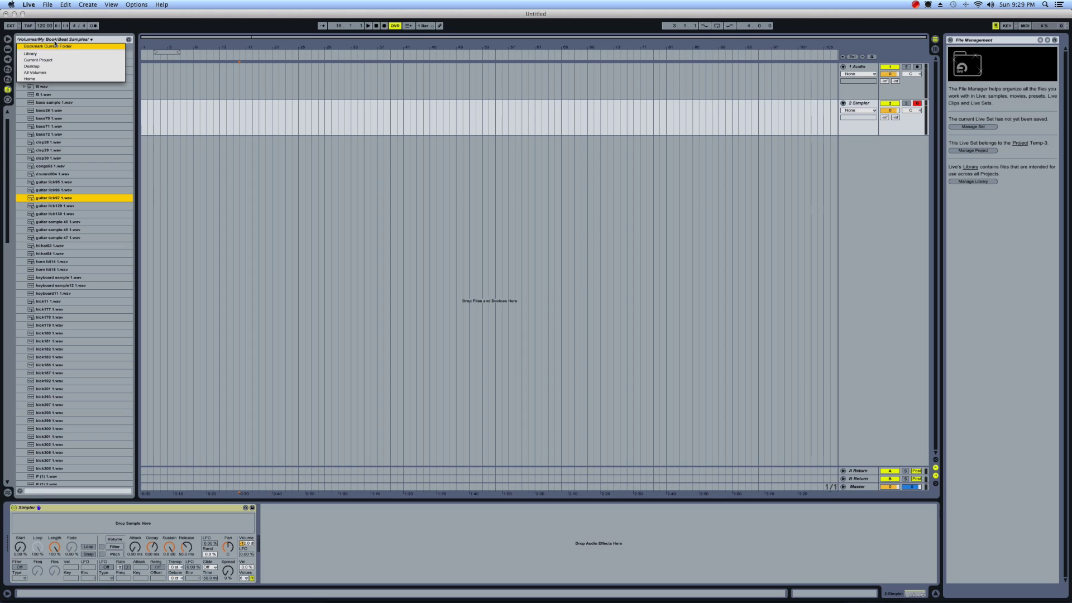
pyautogui.click(42, 72)
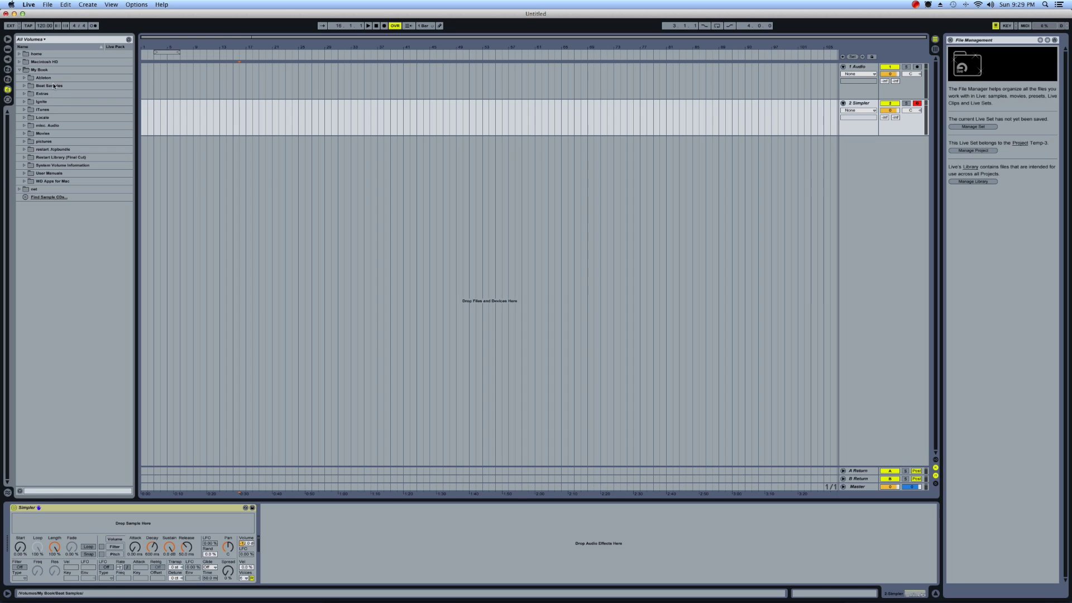
pyautogui.click(51, 86)
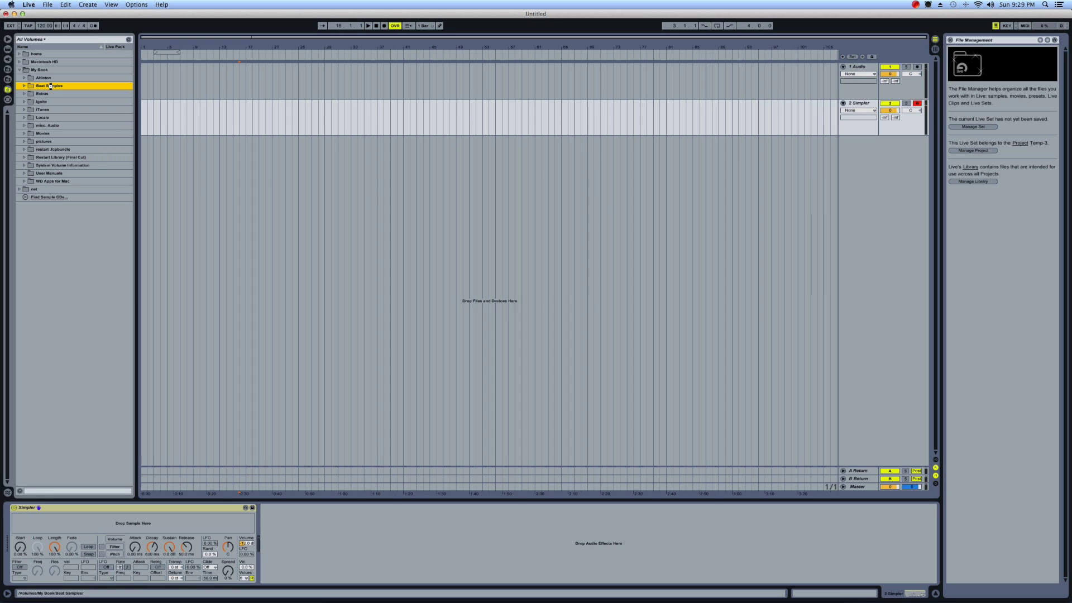
pyautogui.doubleClick(50, 86)
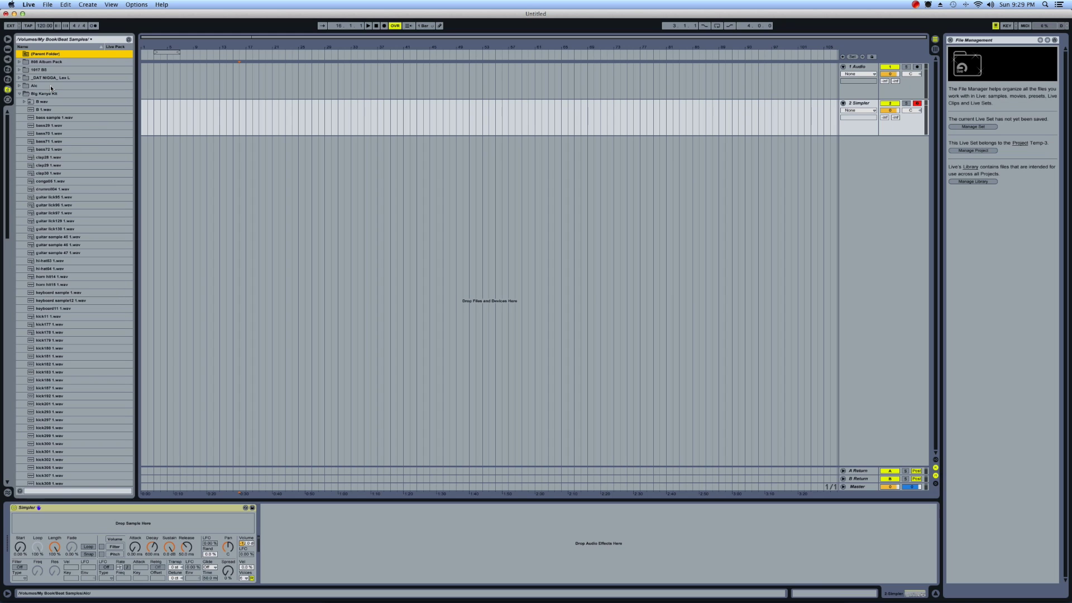
# Expand the Big Kanye Kit folder in Beat Samples to reveal its bass, clap, guitar and kick WAVs.
pyautogui.click(22, 95)
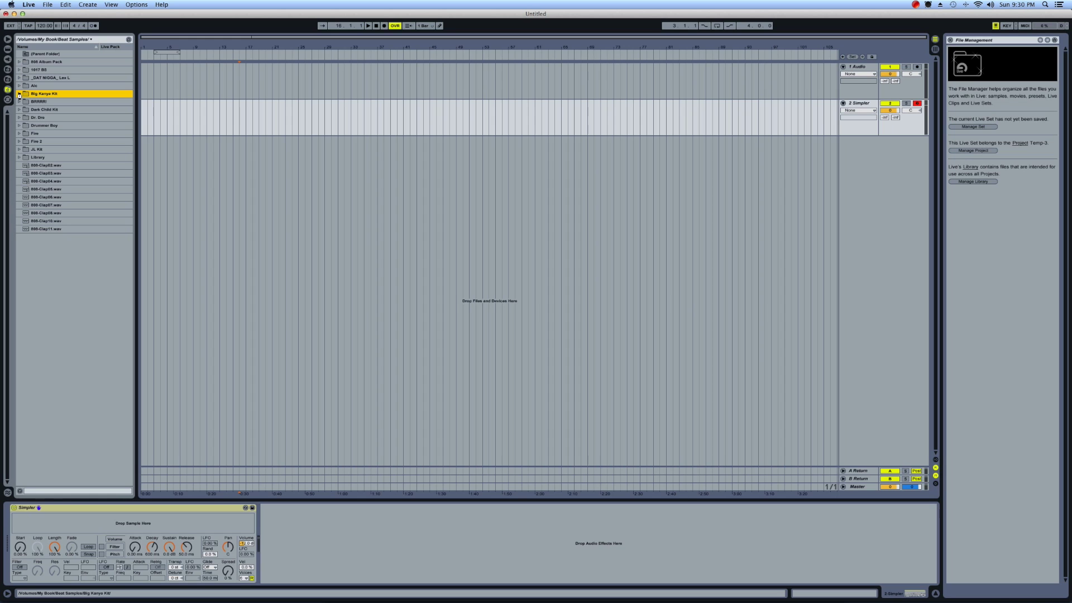
pyautogui.click(20, 94)
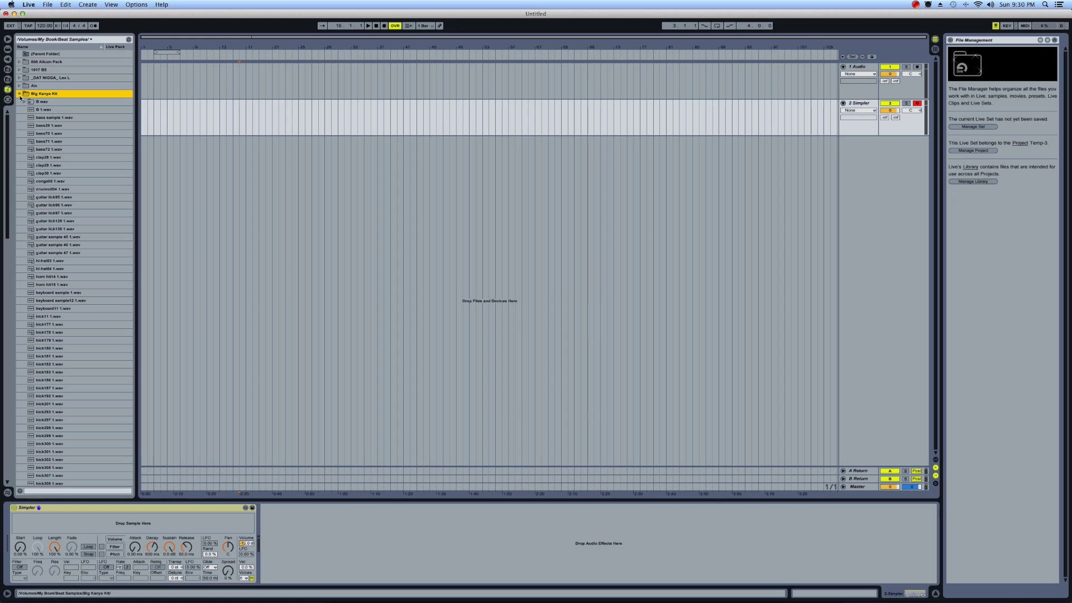
pyautogui.click(49, 141)
# Load bass72 1.wav into the Simpler and play a note to audition it.
pyautogui.press('Up')
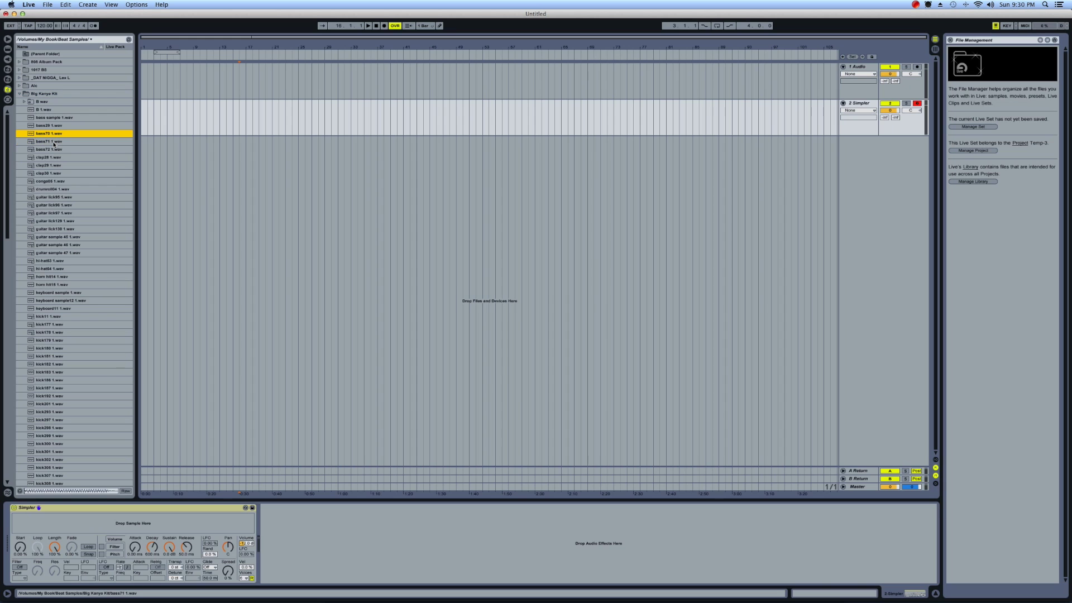
pyautogui.press('Down')
pyautogui.press('Down')
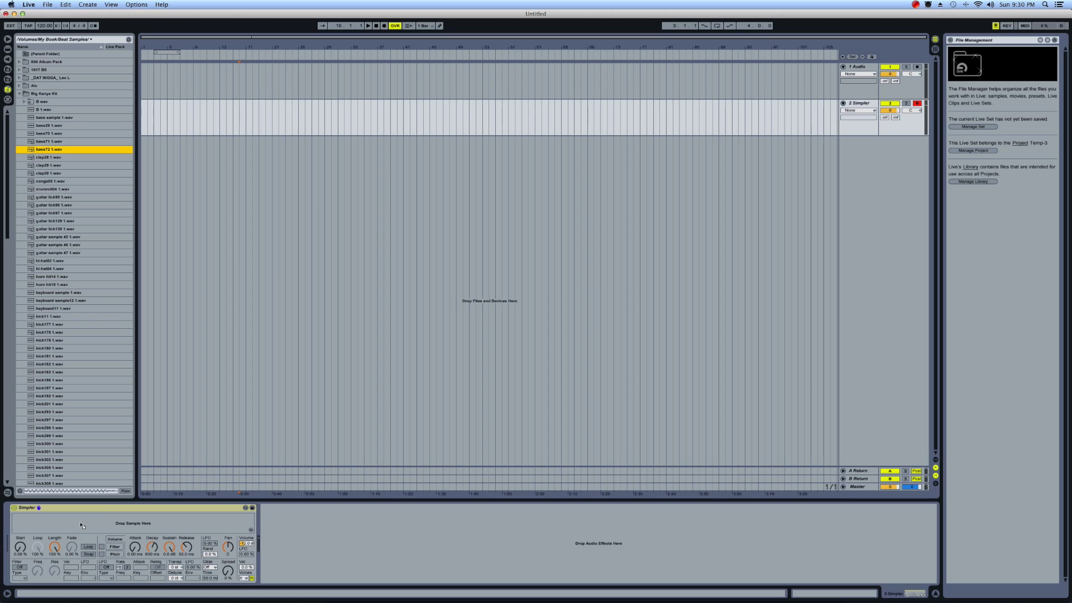
pyautogui.press('Return')
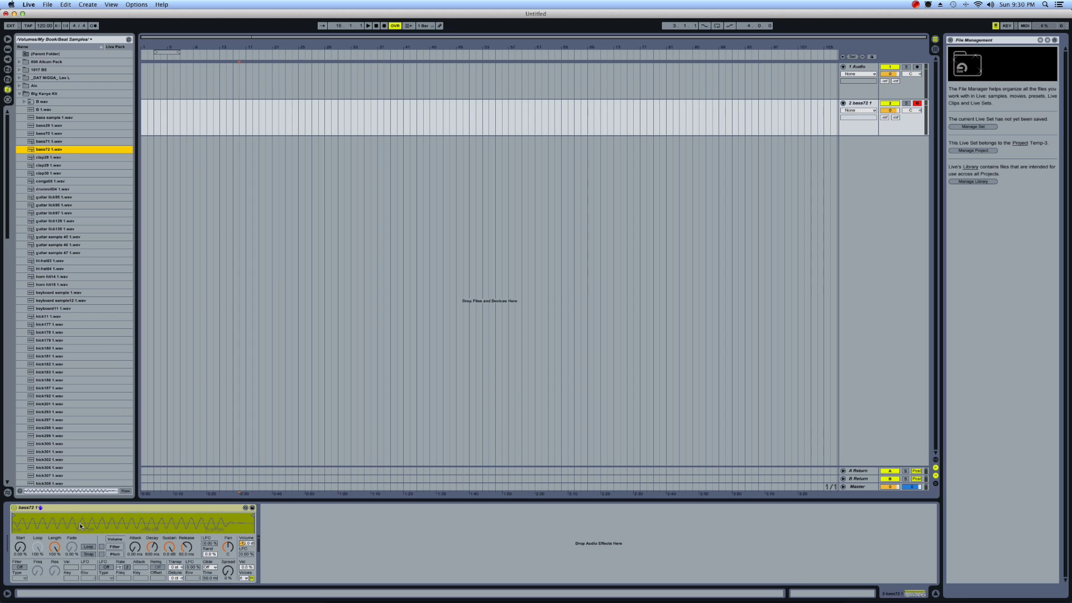
pyautogui.press('a')
pyautogui.press('a')
pyautogui.press('a')
pyautogui.press('a')
pyautogui.press('a')
# Reset Simpler's Start to 0% and Length to 100%, enable Loop, and raise Decay to about 6.79 s.
pyautogui.moveTo(19, 552)
pyautogui.mouseDown()
pyautogui.moveTo(19, 542)
pyautogui.moveTo(19, 552)
pyautogui.mouseUp()
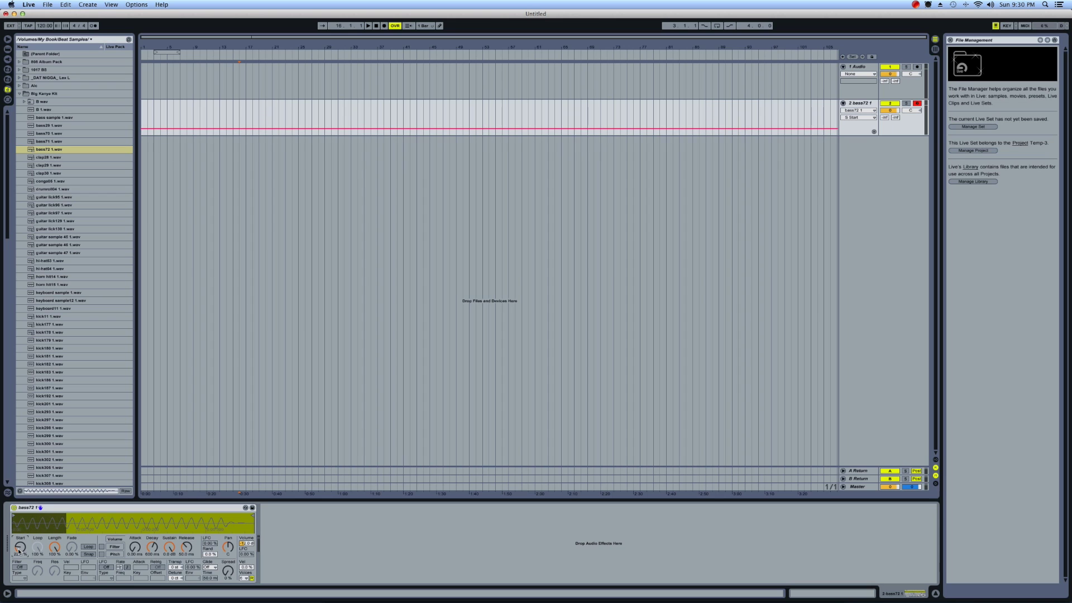
pyautogui.press('Delete')
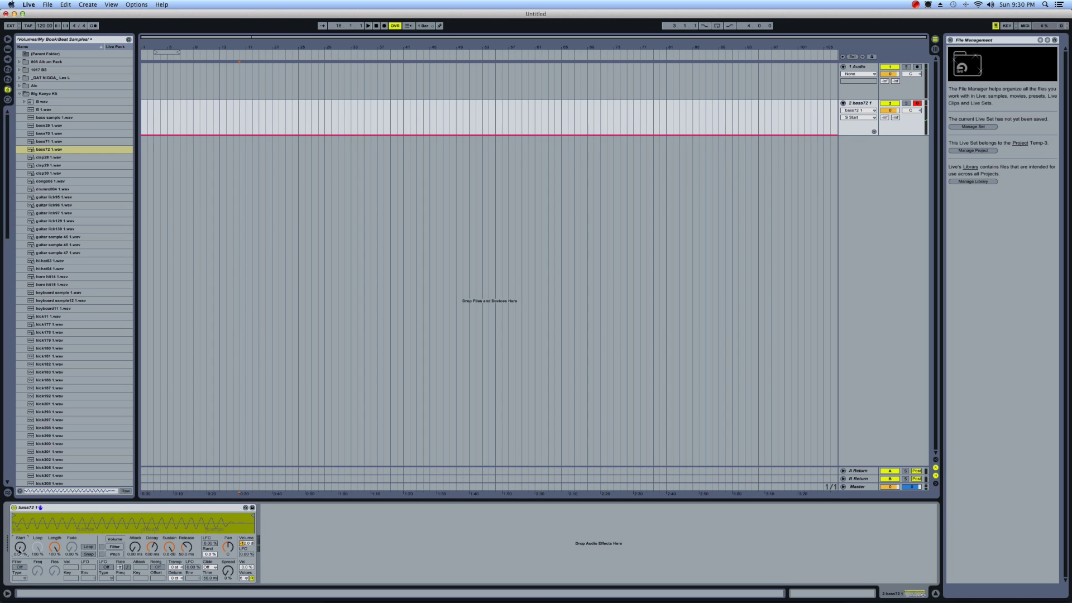
pyautogui.moveTo(55, 548)
pyautogui.mouseDown()
pyautogui.moveTo(54, 562)
pyautogui.moveTo(54, 550)
pyautogui.mouseUp()
pyautogui.press('Delete')
pyautogui.click(88, 548)
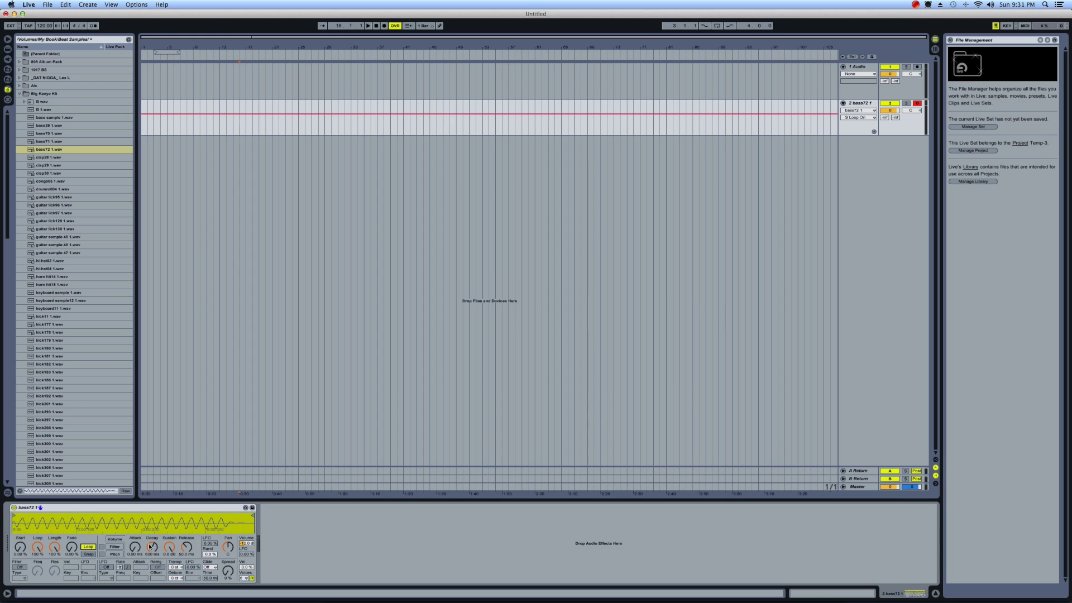
pyautogui.moveTo(149, 547)
pyautogui.mouseDown()
pyautogui.moveTo(150, 531)
pyautogui.moveTo(152, 548)
pyautogui.mouseUp()
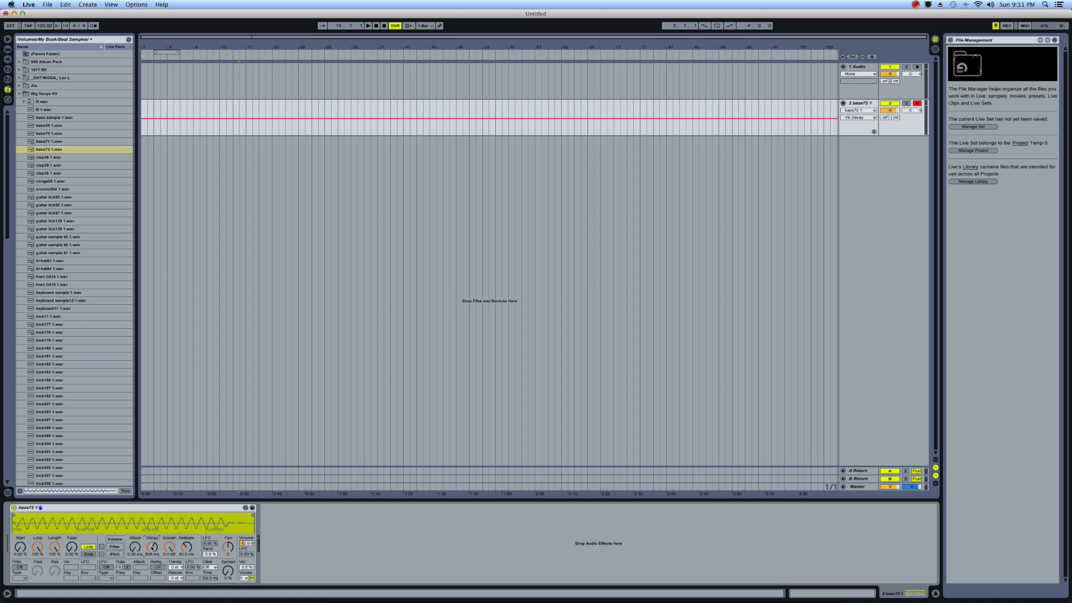